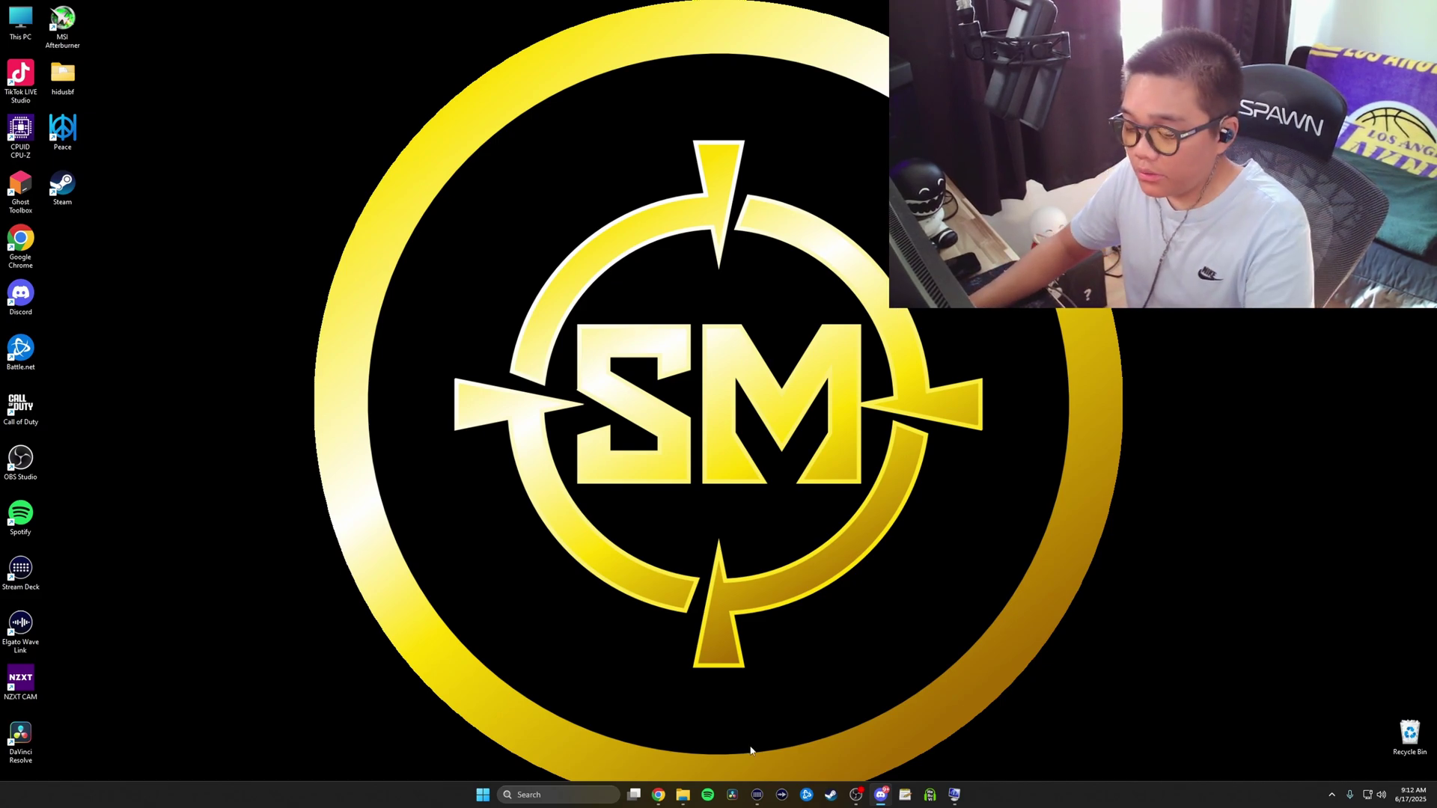
- Launch System Information from the taskbar search's Recent list to view the System Summary
{"action": "left_click", "coordinate": [558, 795]}
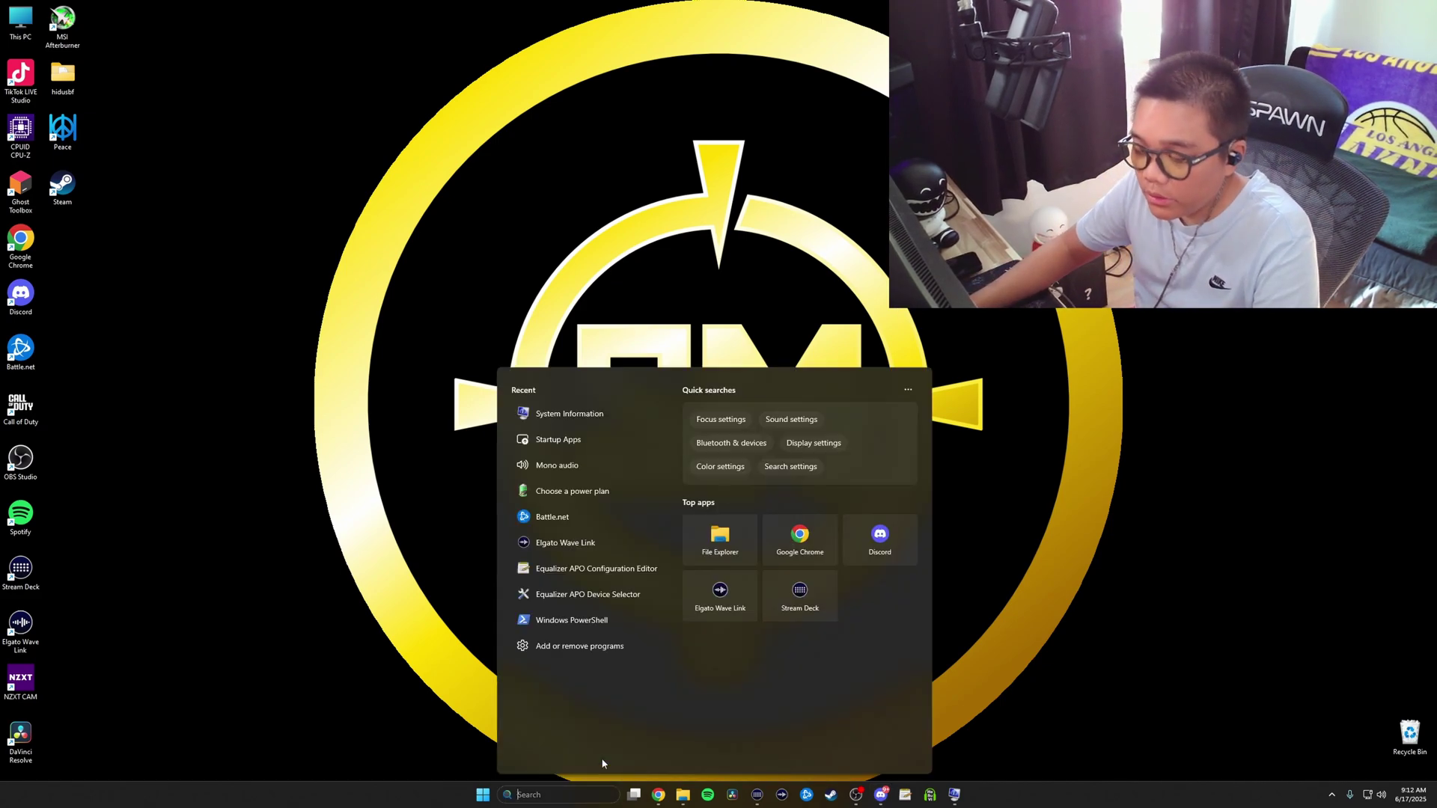
{"action": "left_click", "coordinate": [585, 416]}
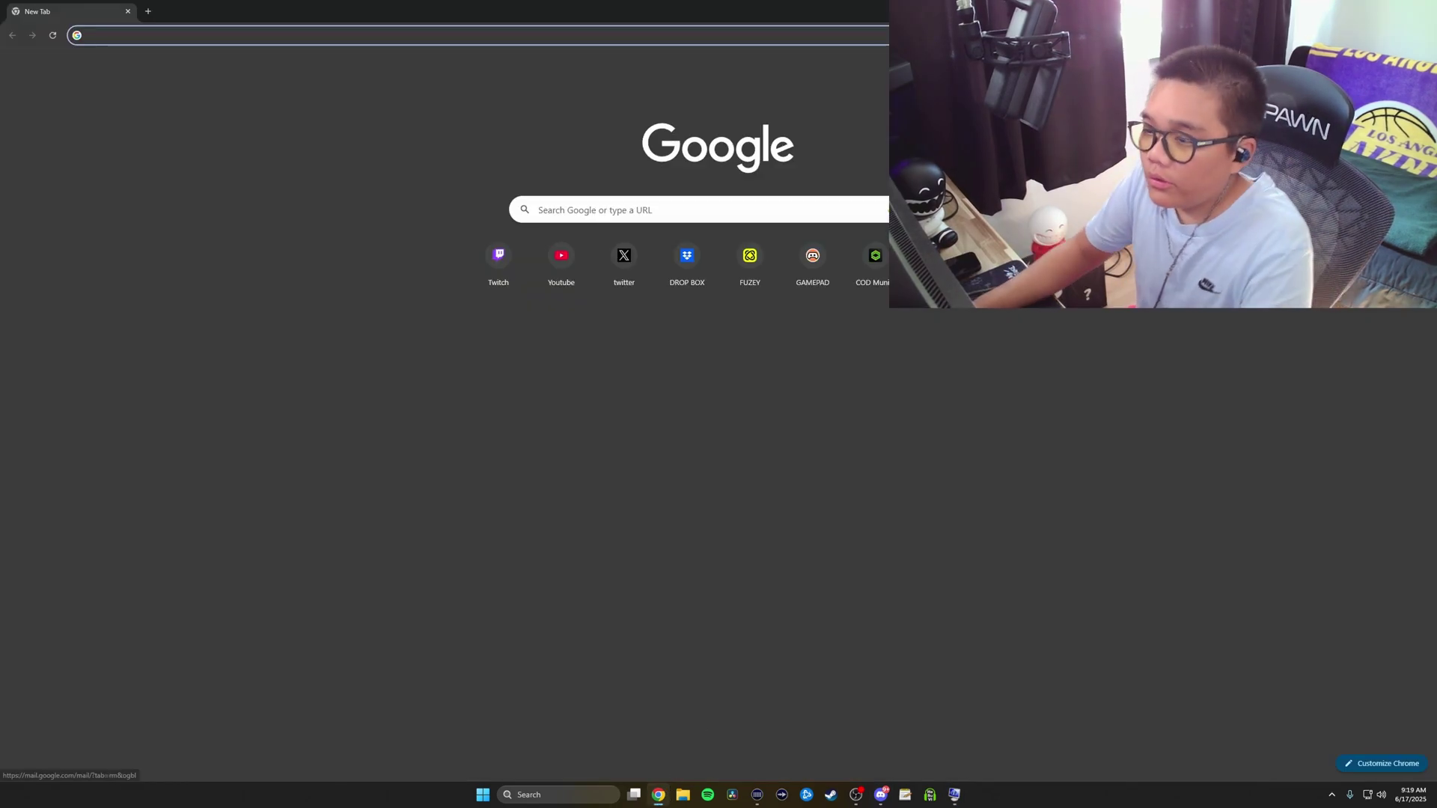
- Search 'battle beaver overclock', open the Battle Beaver Overclocking page, then minimize Chrome to the desktop
{"action": "left_click", "coordinate": [702, 212]}
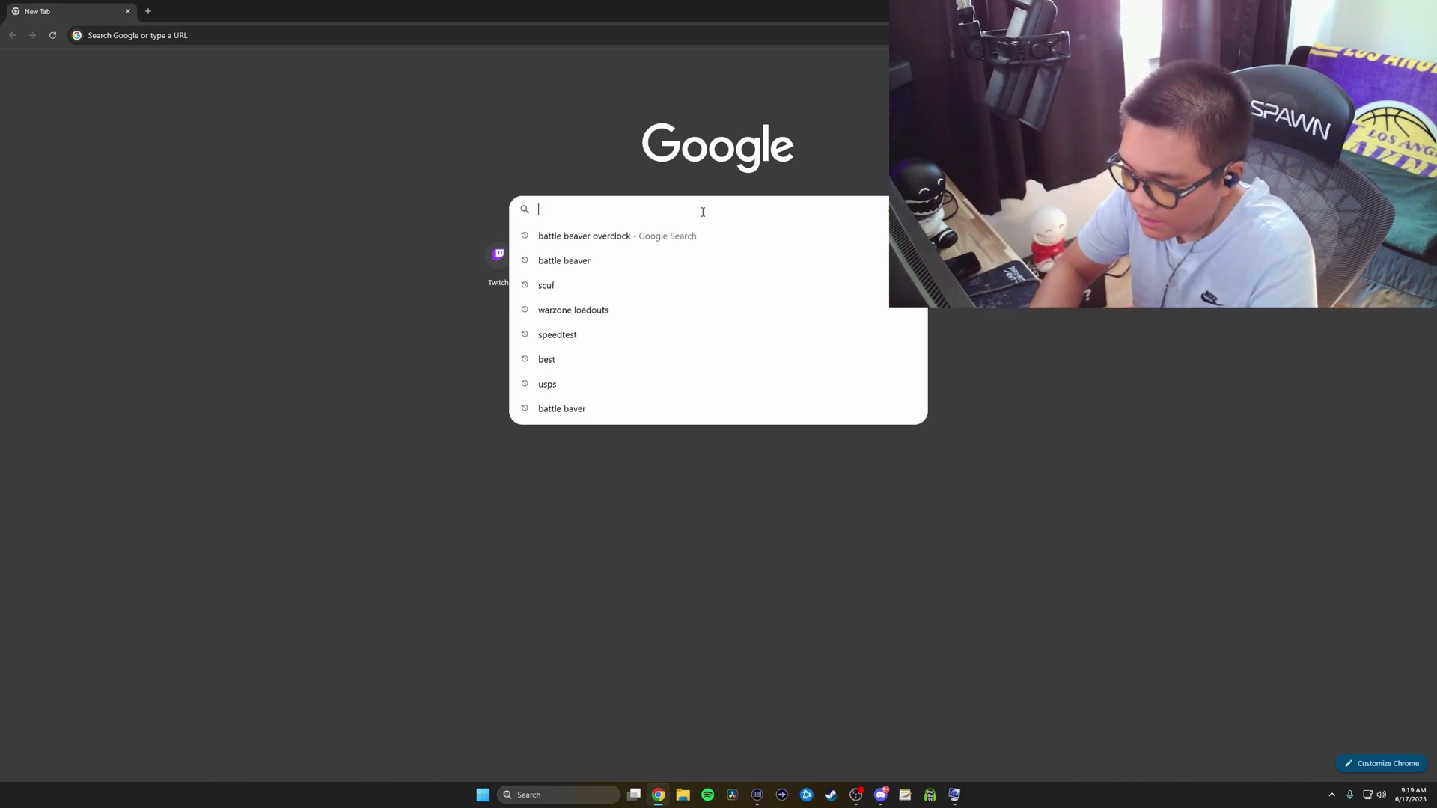
{"action": "left_click", "coordinate": [635, 241]}
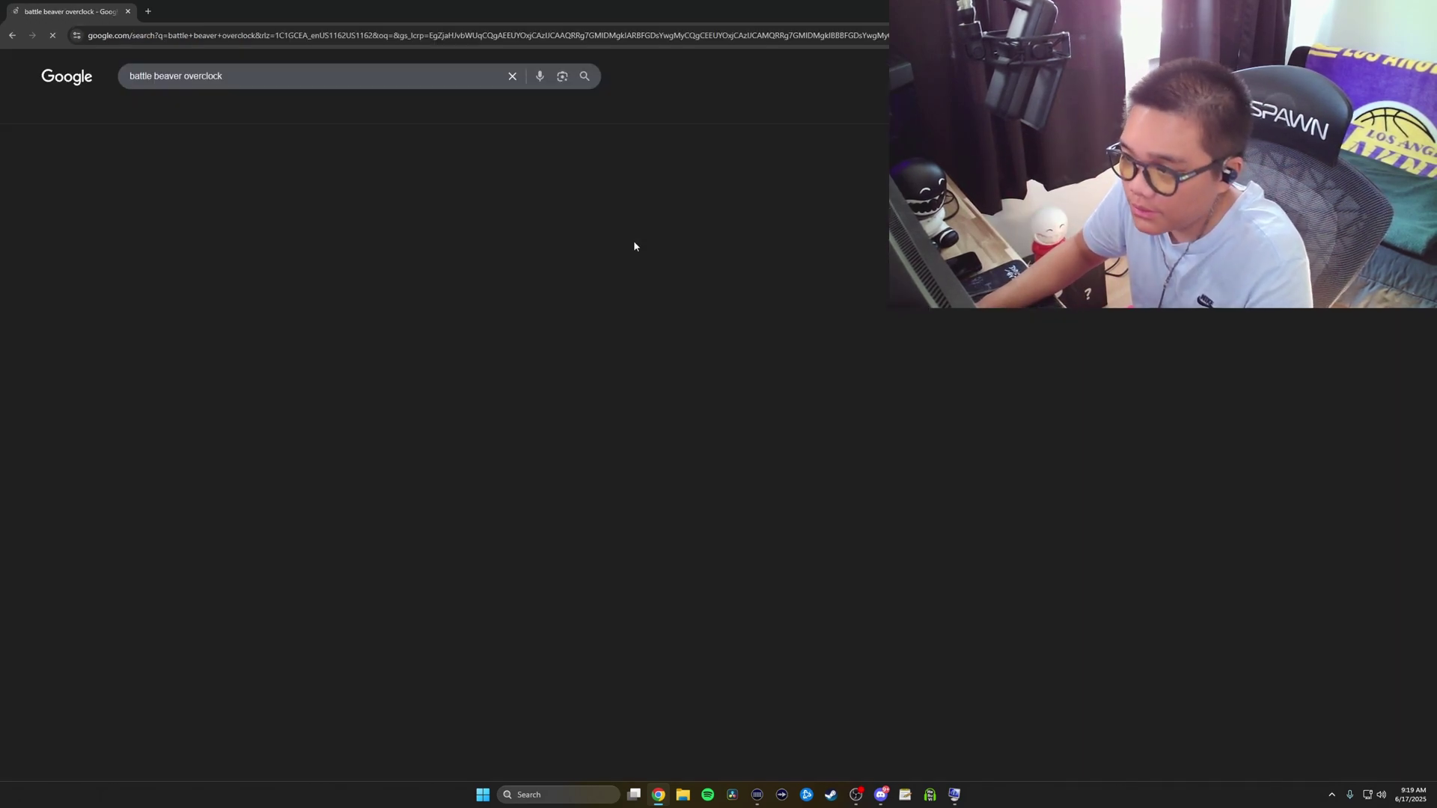
{"action": "left_click", "coordinate": [171, 467]}
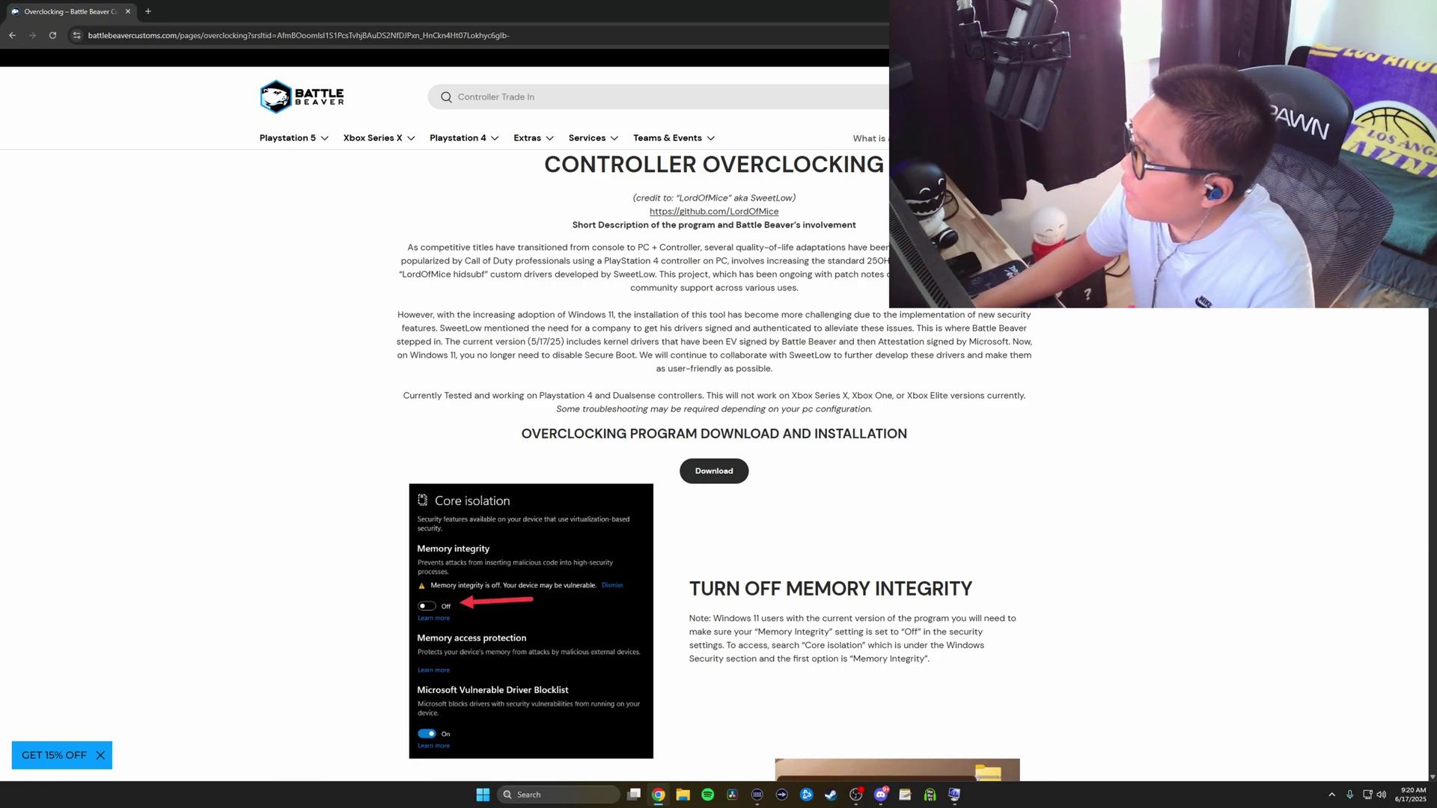
{"action": "key", "text": "super+d"}
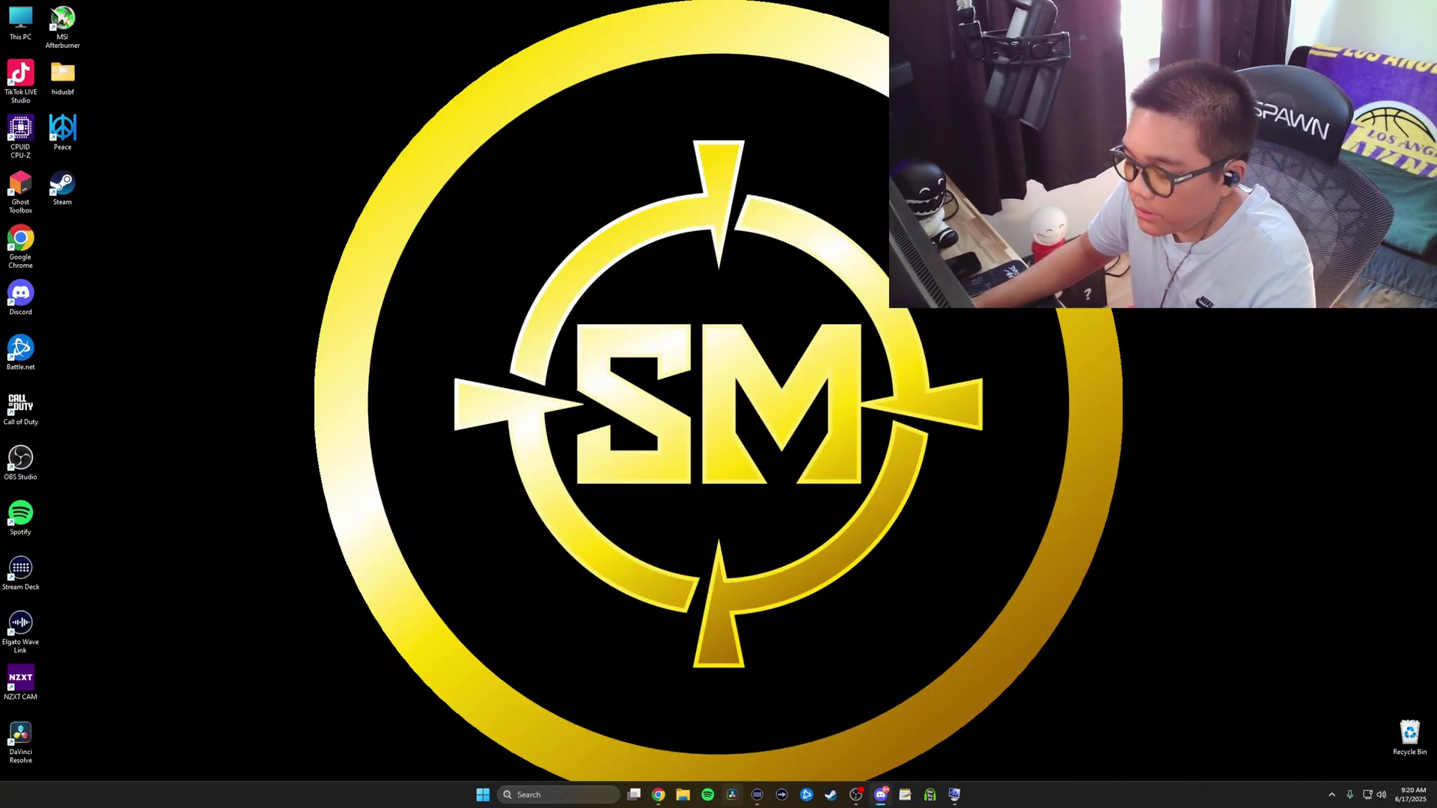
- Glance at Downloads in File Explorer, then open the desktop hidusbf folder's DRIVER subfolder
{"action": "left_click", "coordinate": [683, 795]}
{"action": "left_click", "coordinate": [449, 375]}
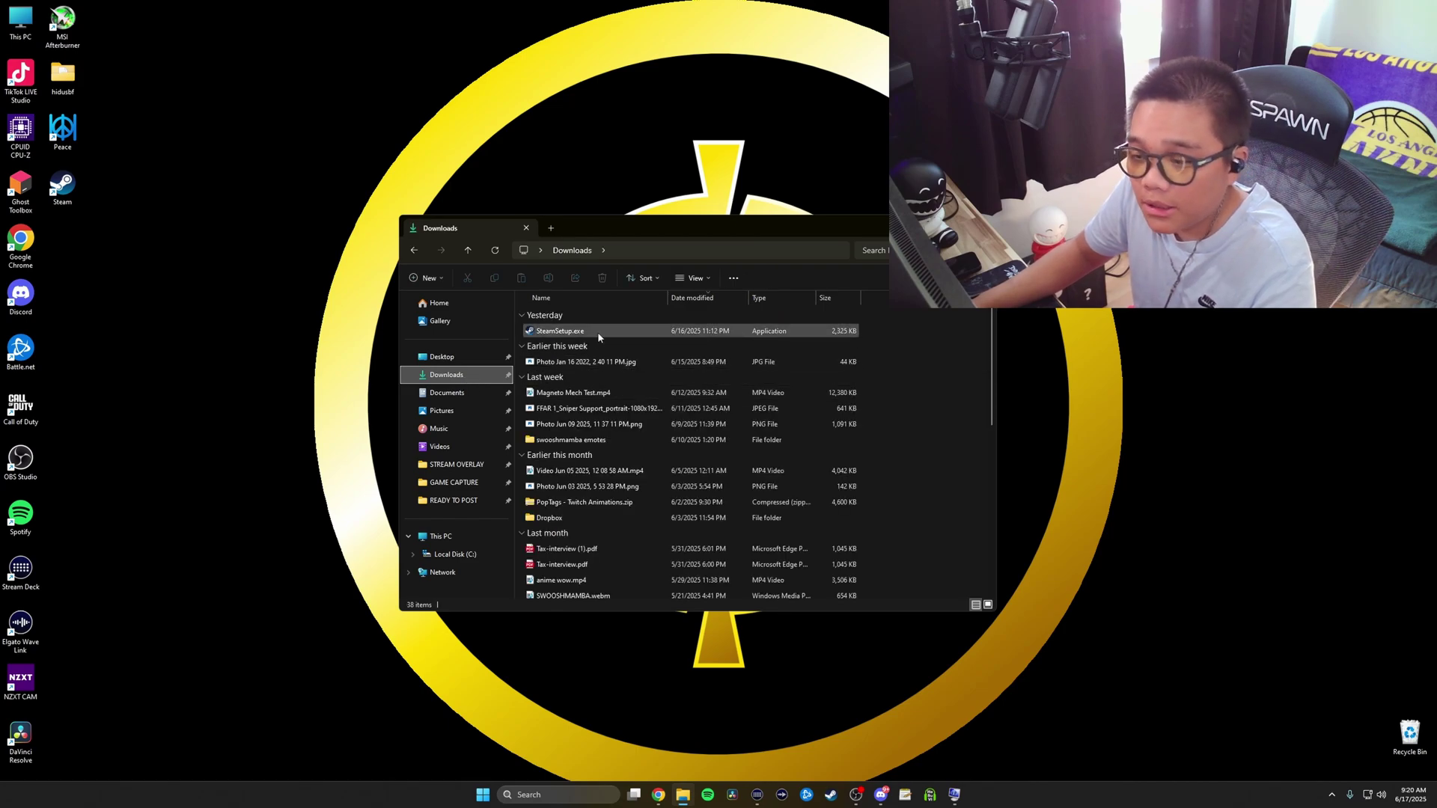
{"action": "left_click_drag", "start_coordinate": [988, 347], "coordinate": [1004, 414]}
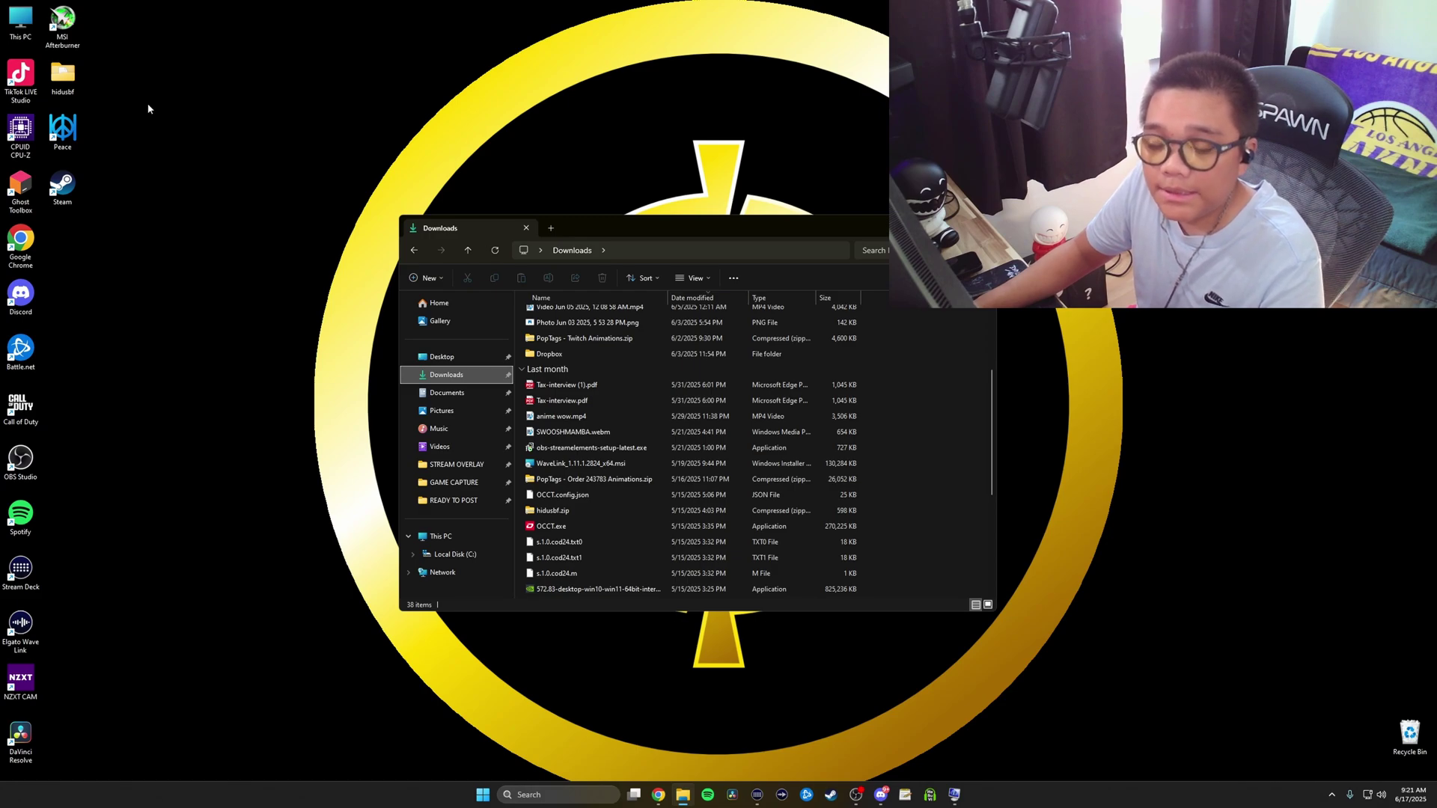
{"action": "key", "text": "super+d"}
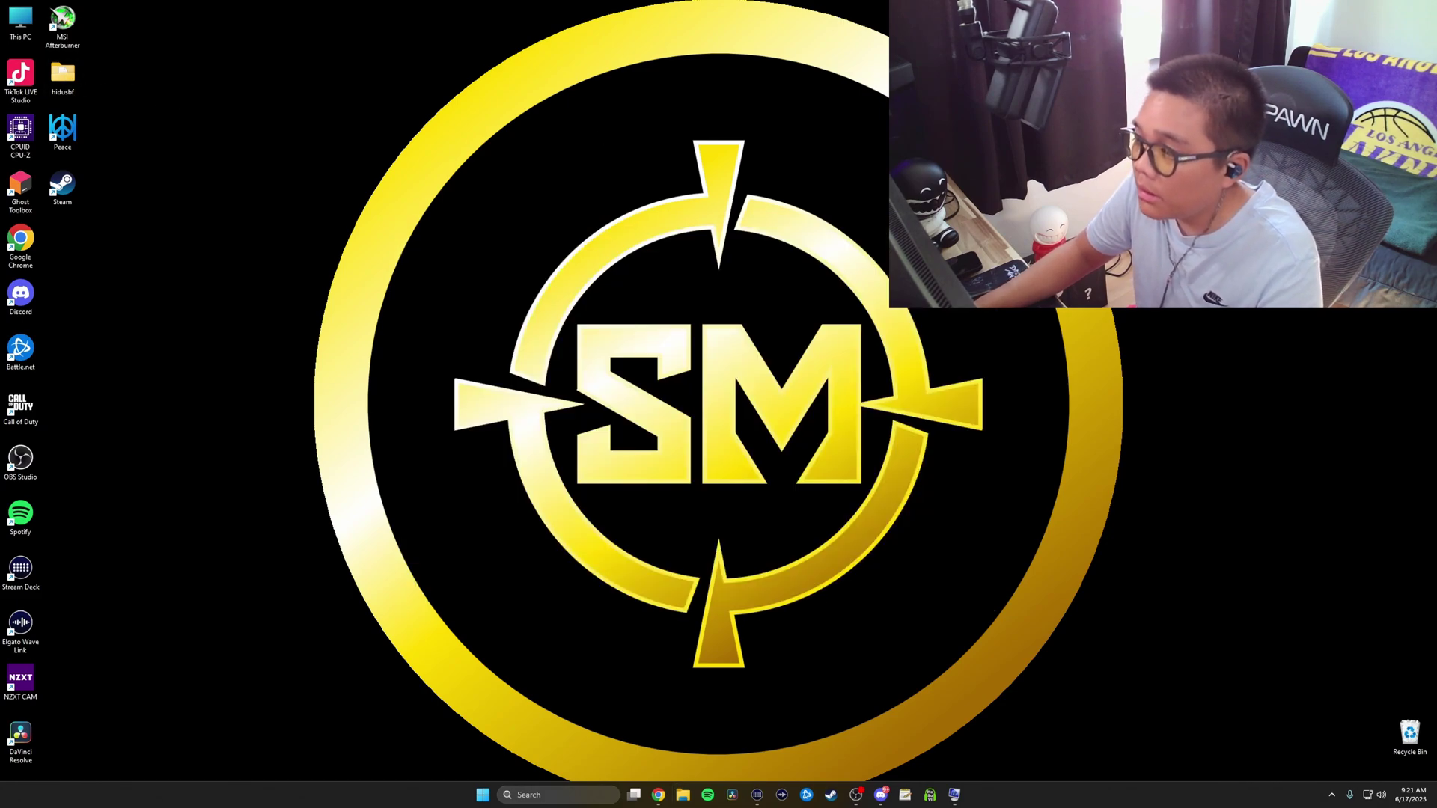
{"action": "double_click", "coordinate": [63, 75]}
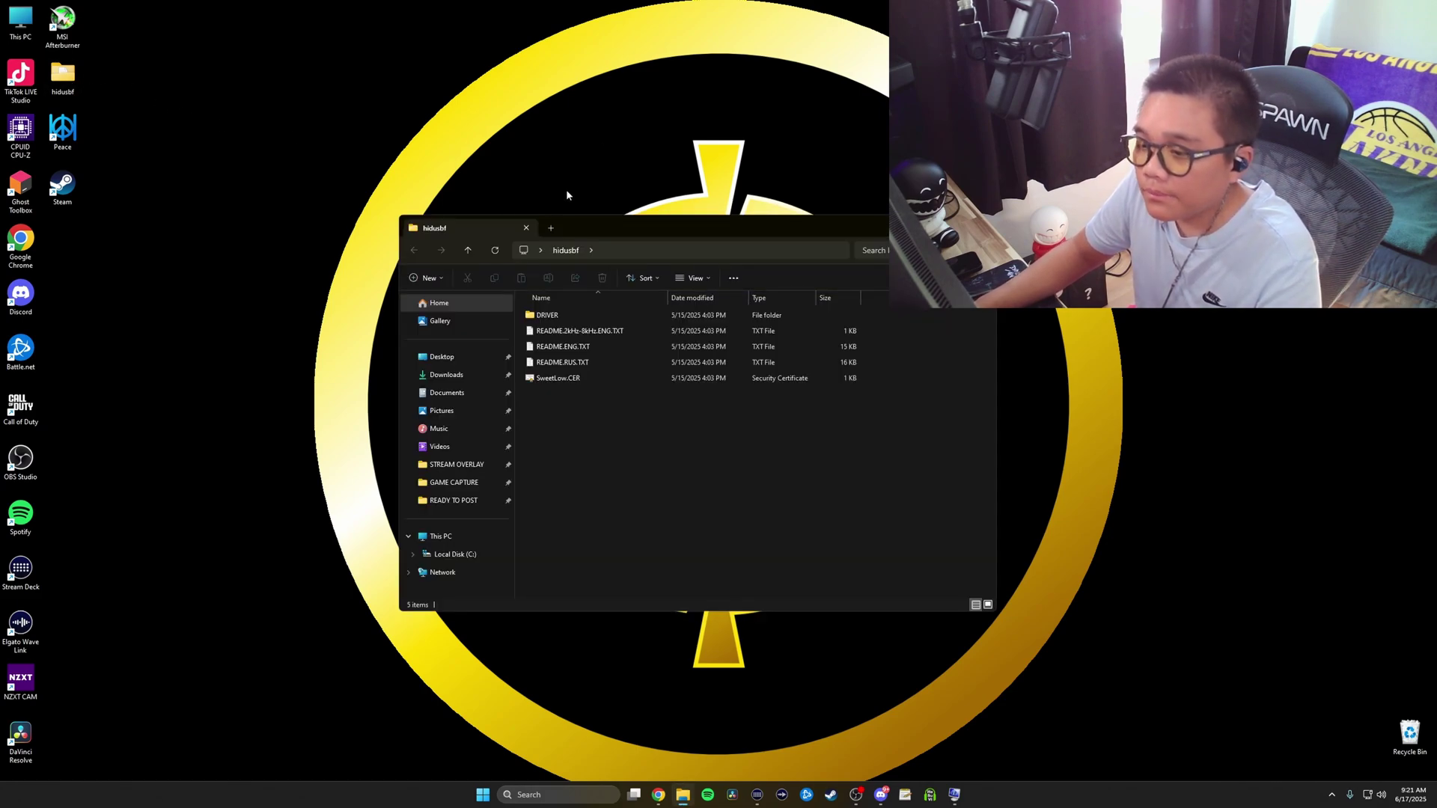
{"action": "double_click", "coordinate": [561, 318]}
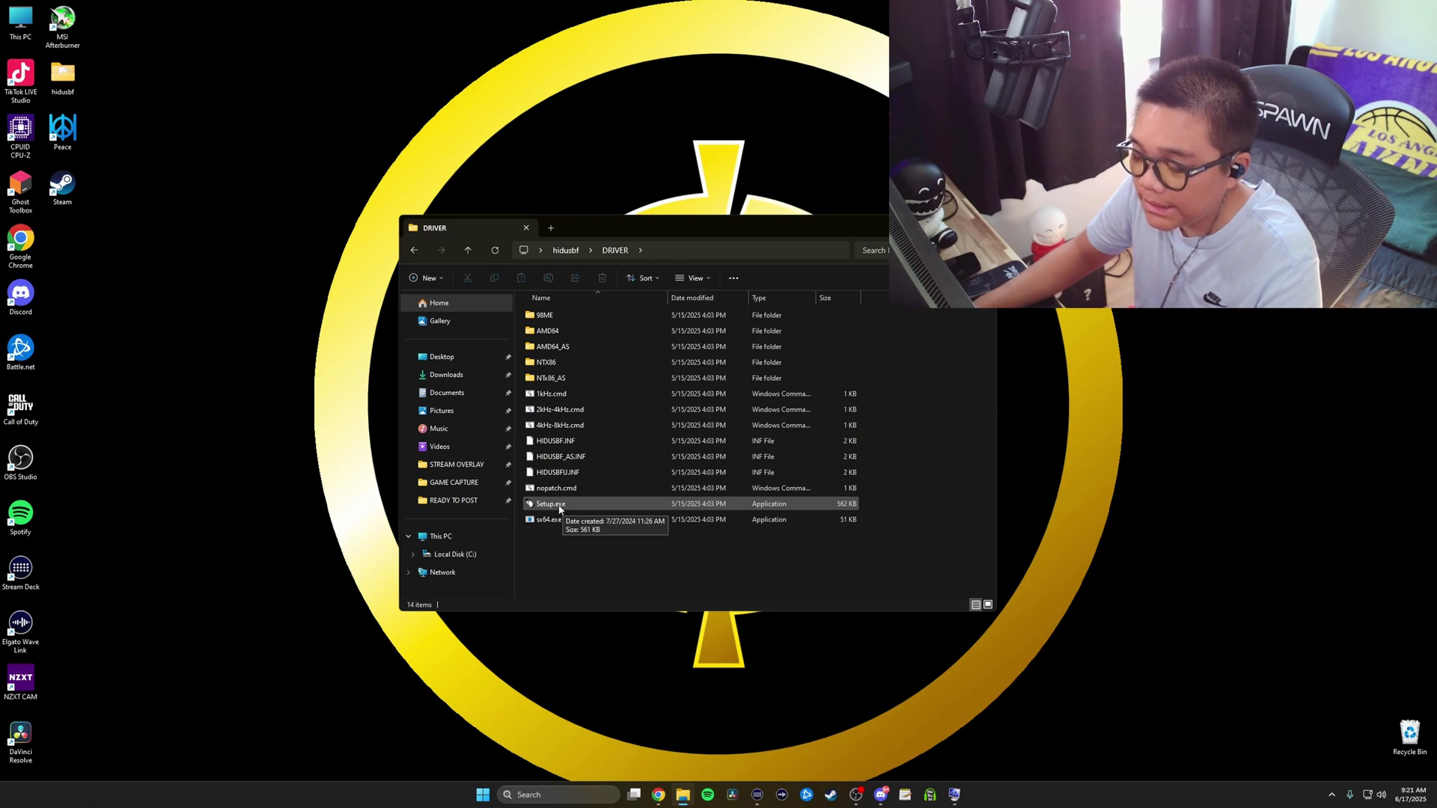
- Run Setup.exe as administrator, accept the warning, and set the device list filter to All
{"action": "right_click", "coordinate": [559, 510]}
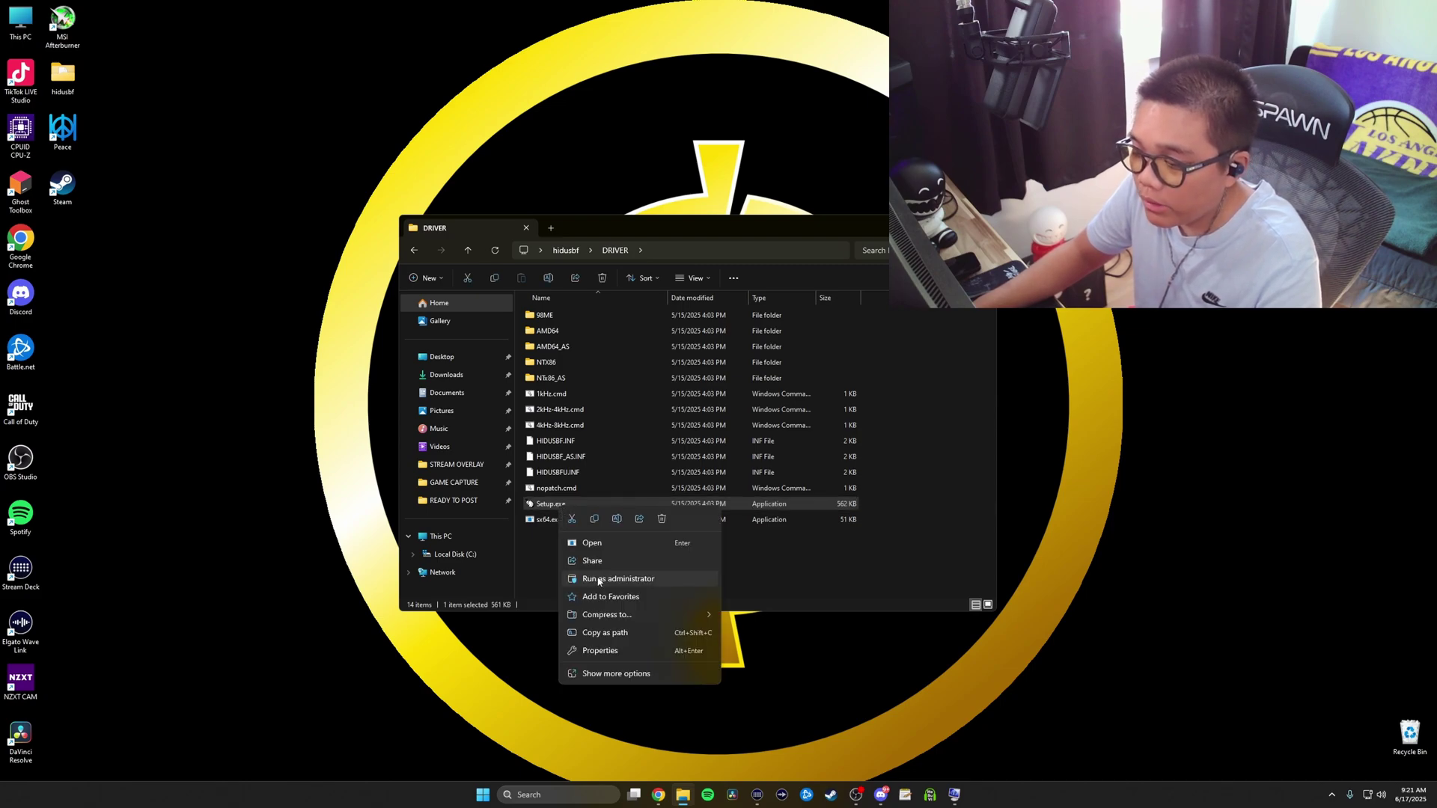
{"action": "left_click", "coordinate": [600, 580]}
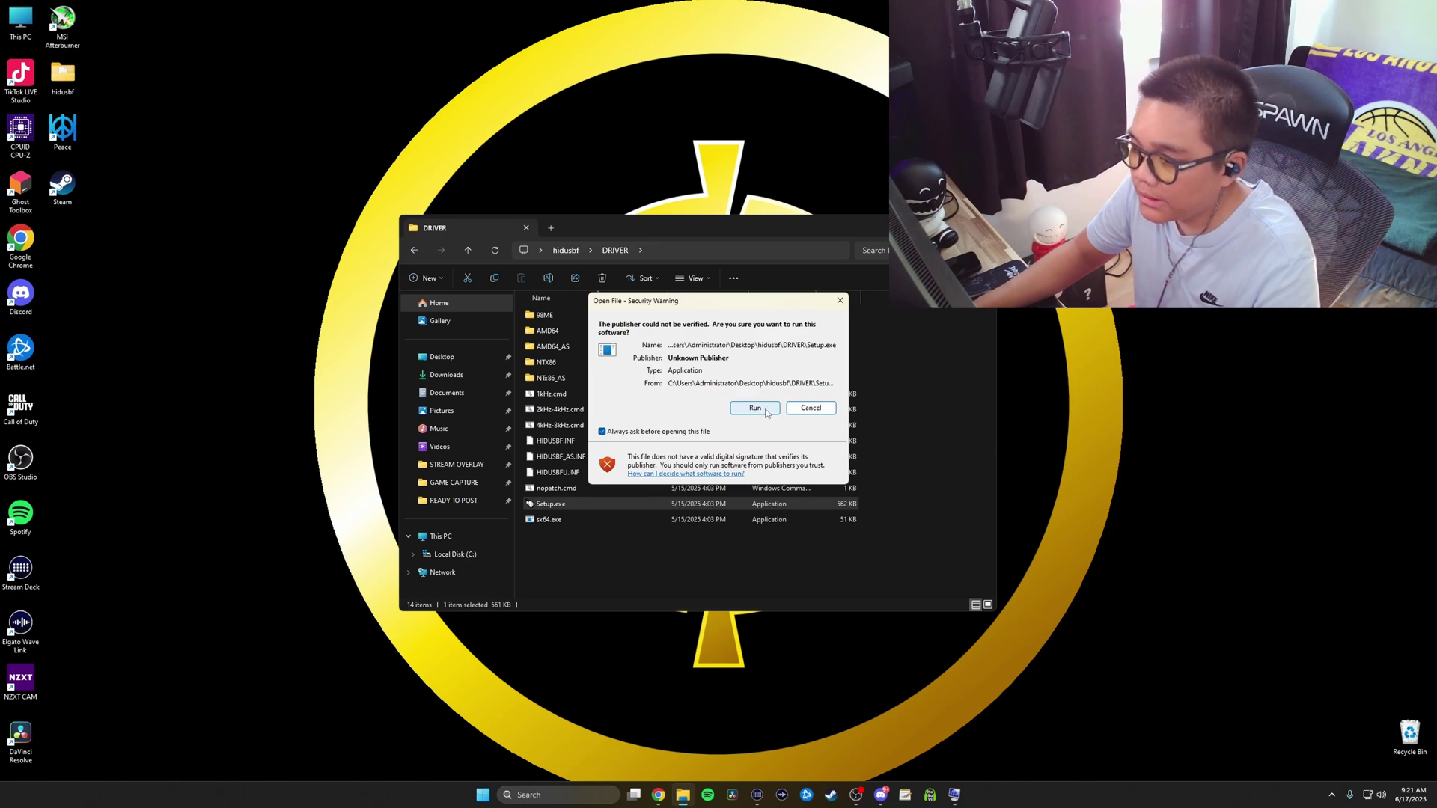
{"action": "left_click", "coordinate": [755, 409]}
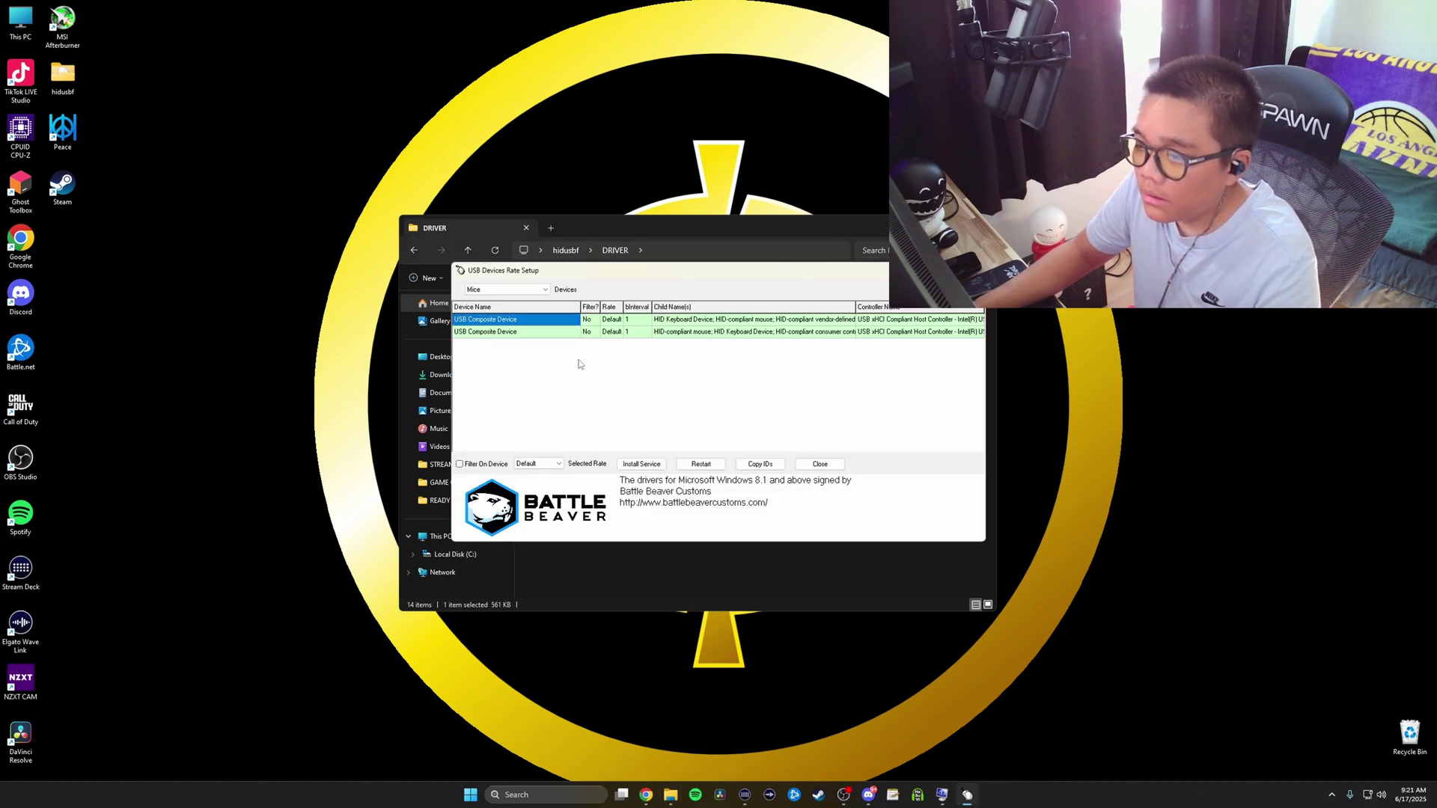
{"action": "left_click", "coordinate": [524, 291]}
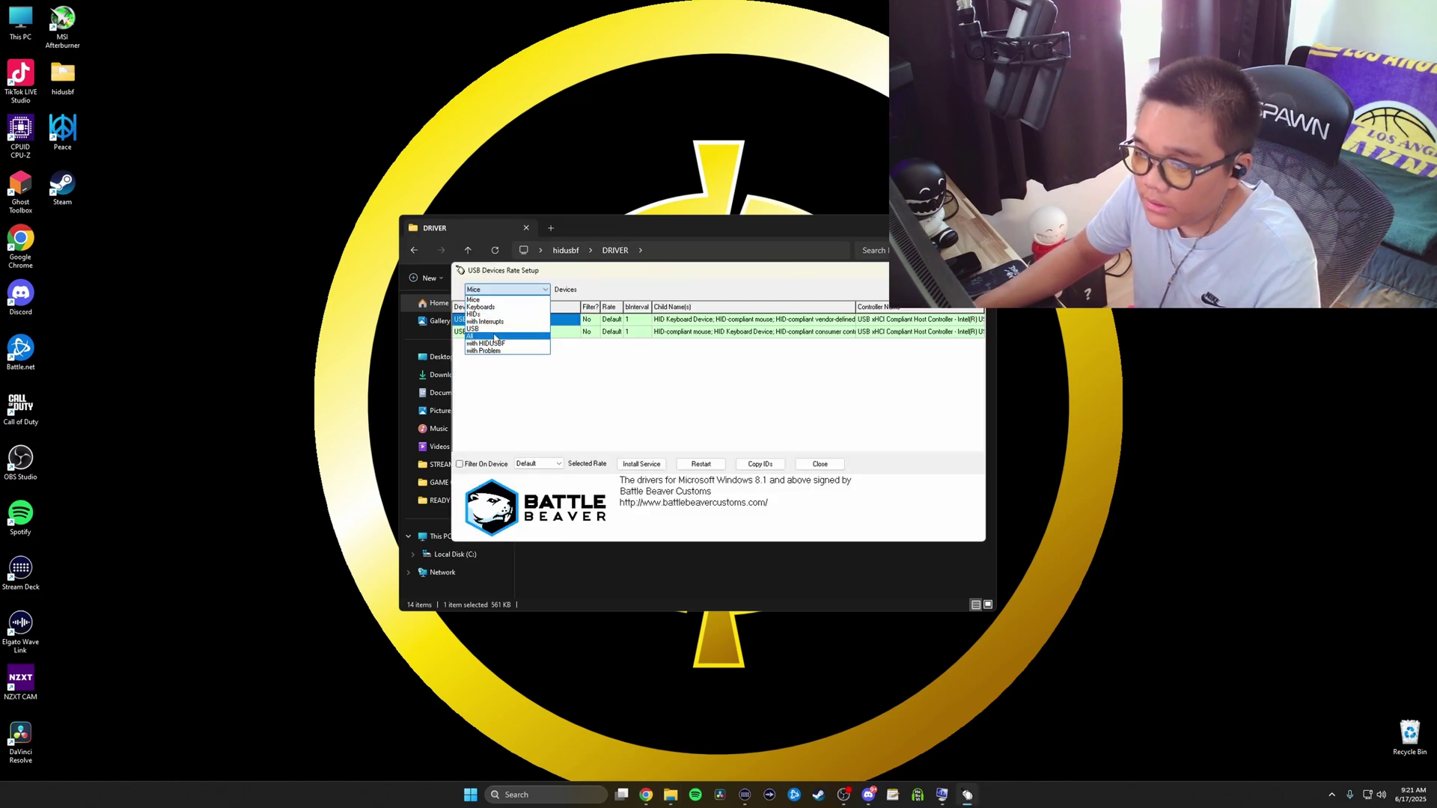
{"action": "left_click", "coordinate": [496, 339]}
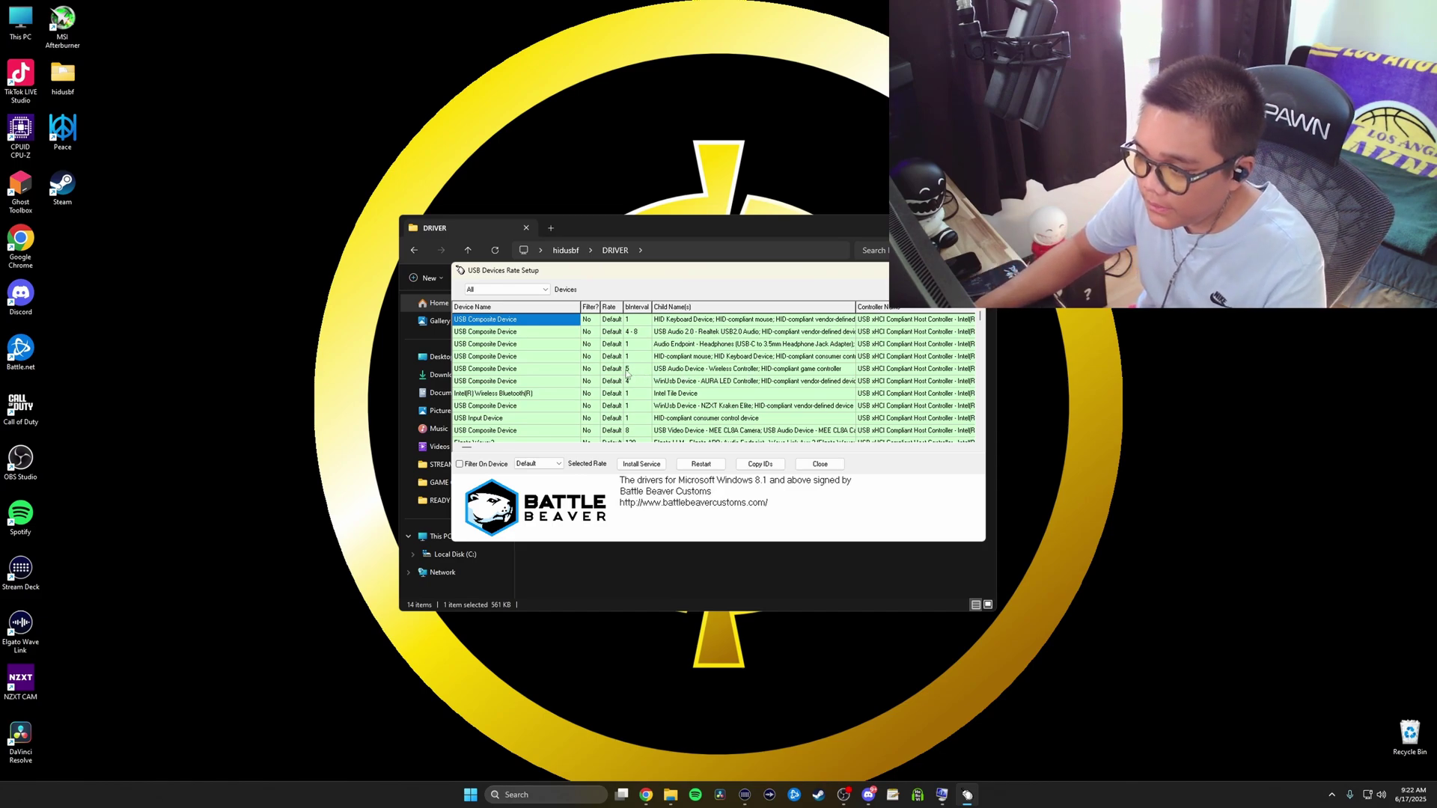
- Select the Wireless Controller and install the HIDUSBF filter service, allowing the security prompts
{"action": "left_click", "coordinate": [741, 370]}
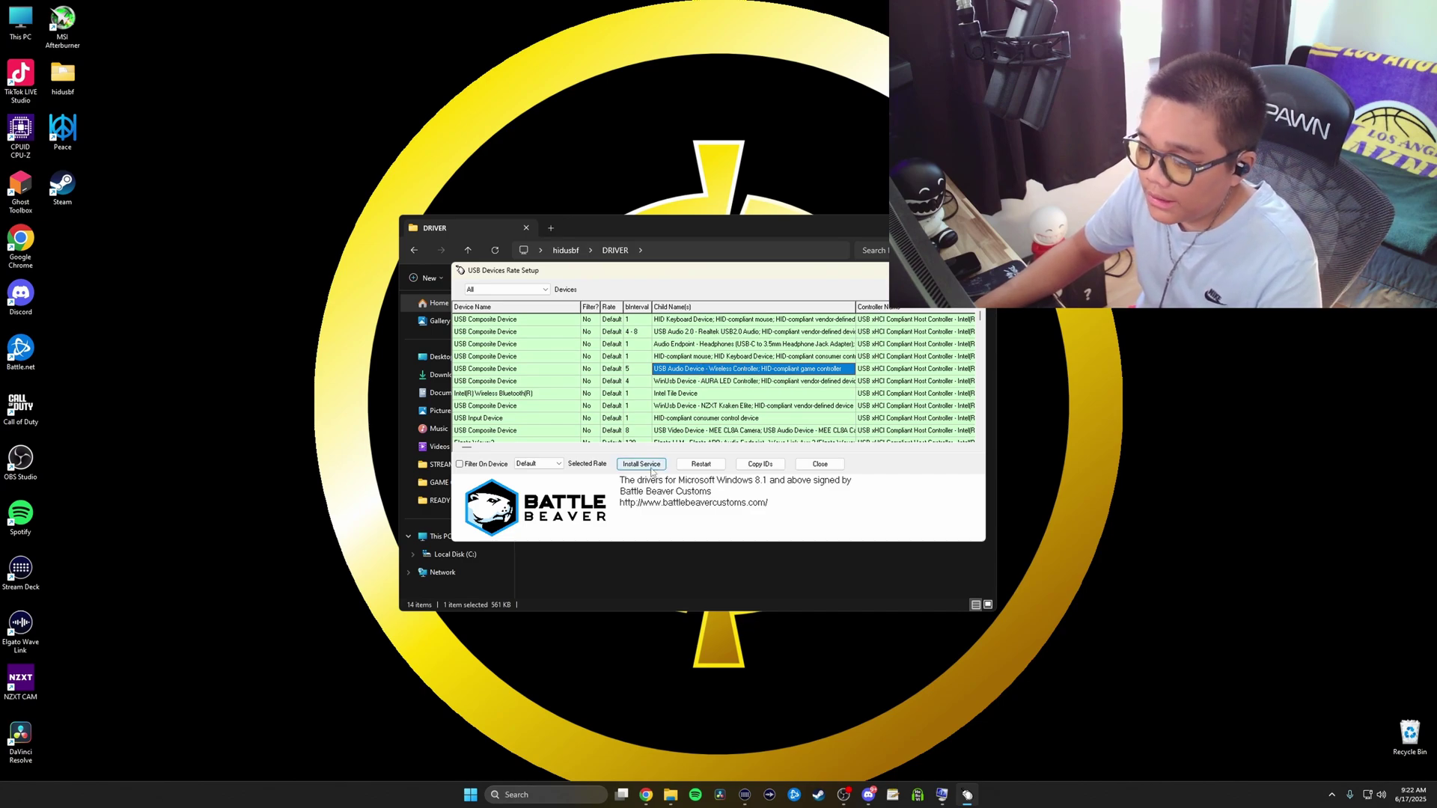
{"action": "left_click", "coordinate": [652, 470]}
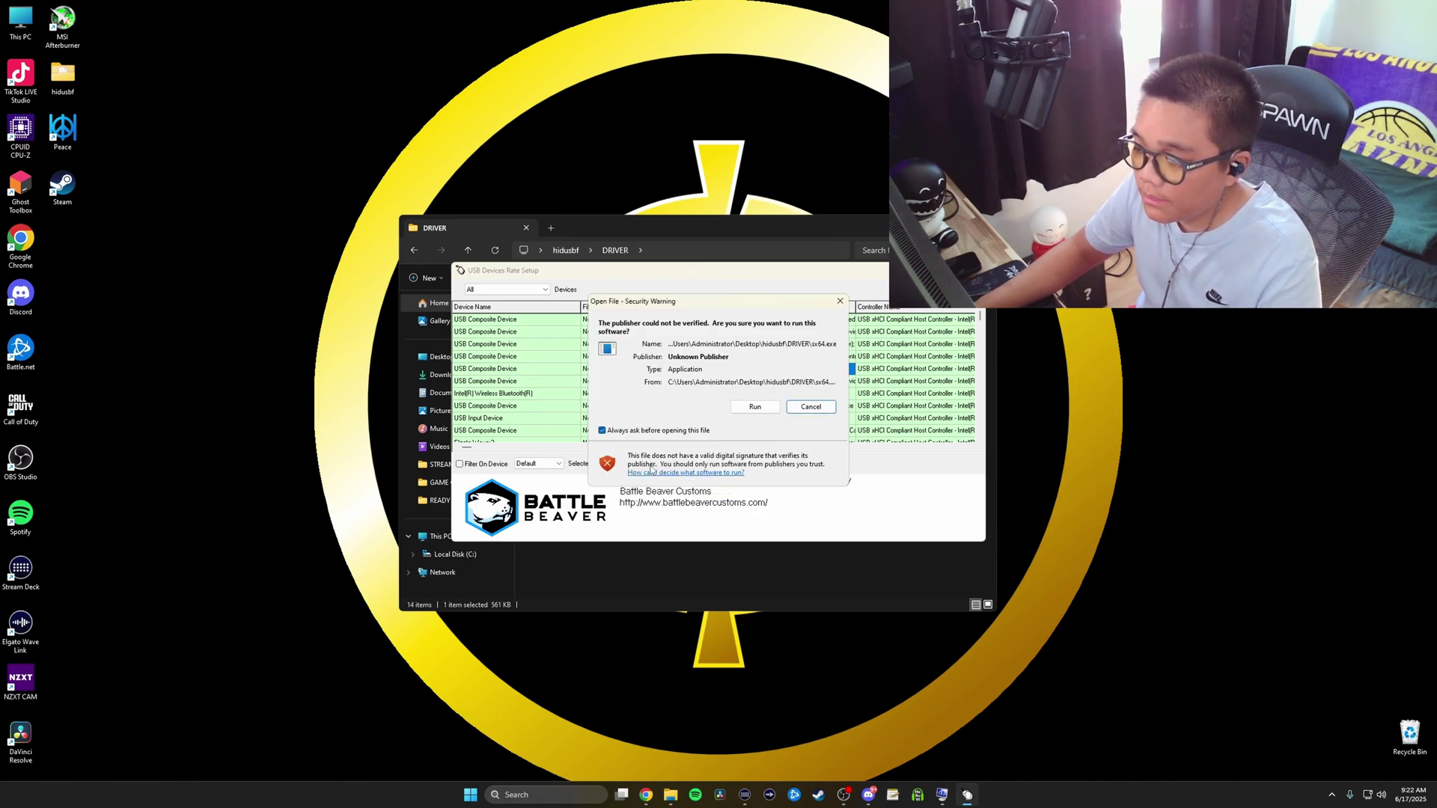
{"action": "left_click", "coordinate": [753, 409]}
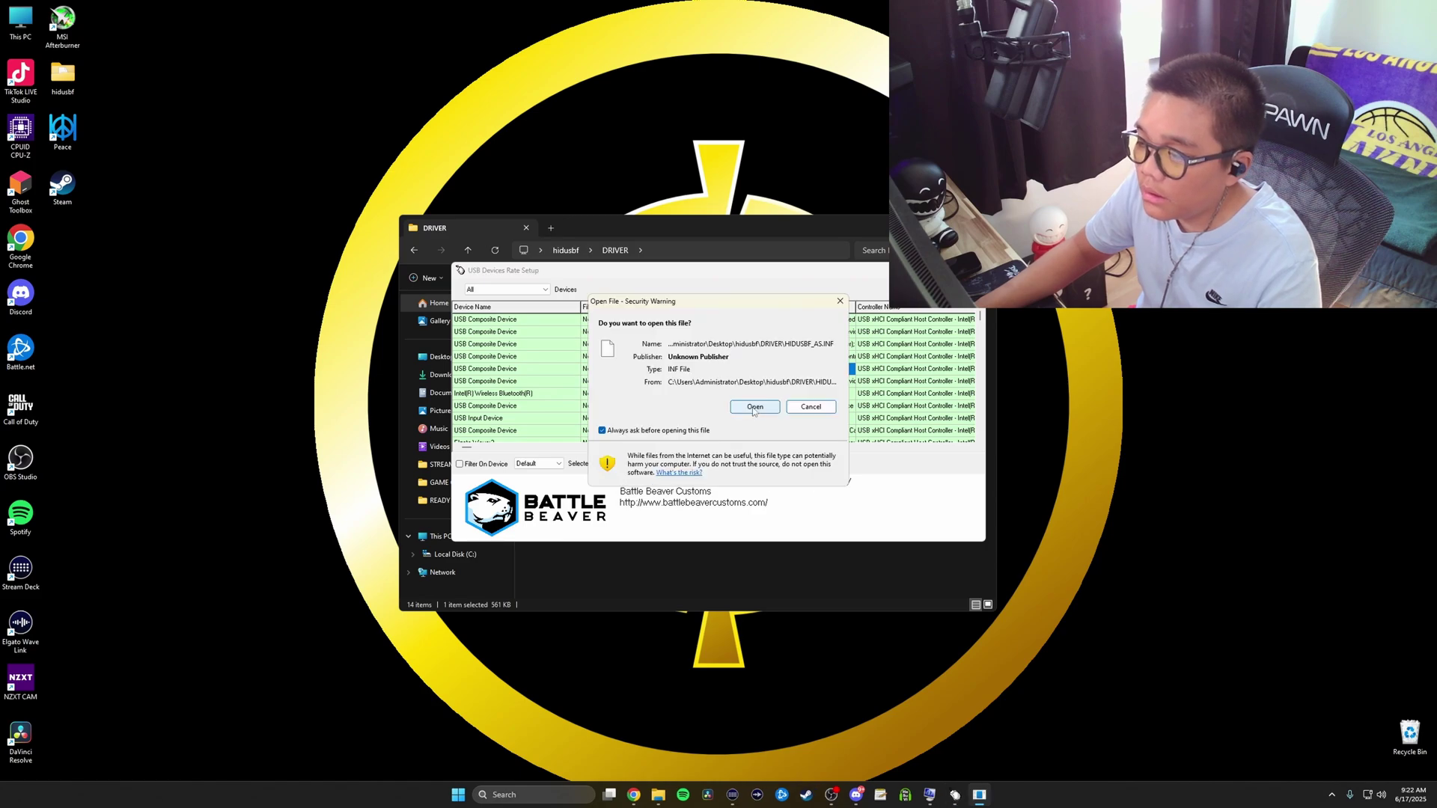
{"action": "left_click", "coordinate": [753, 409]}
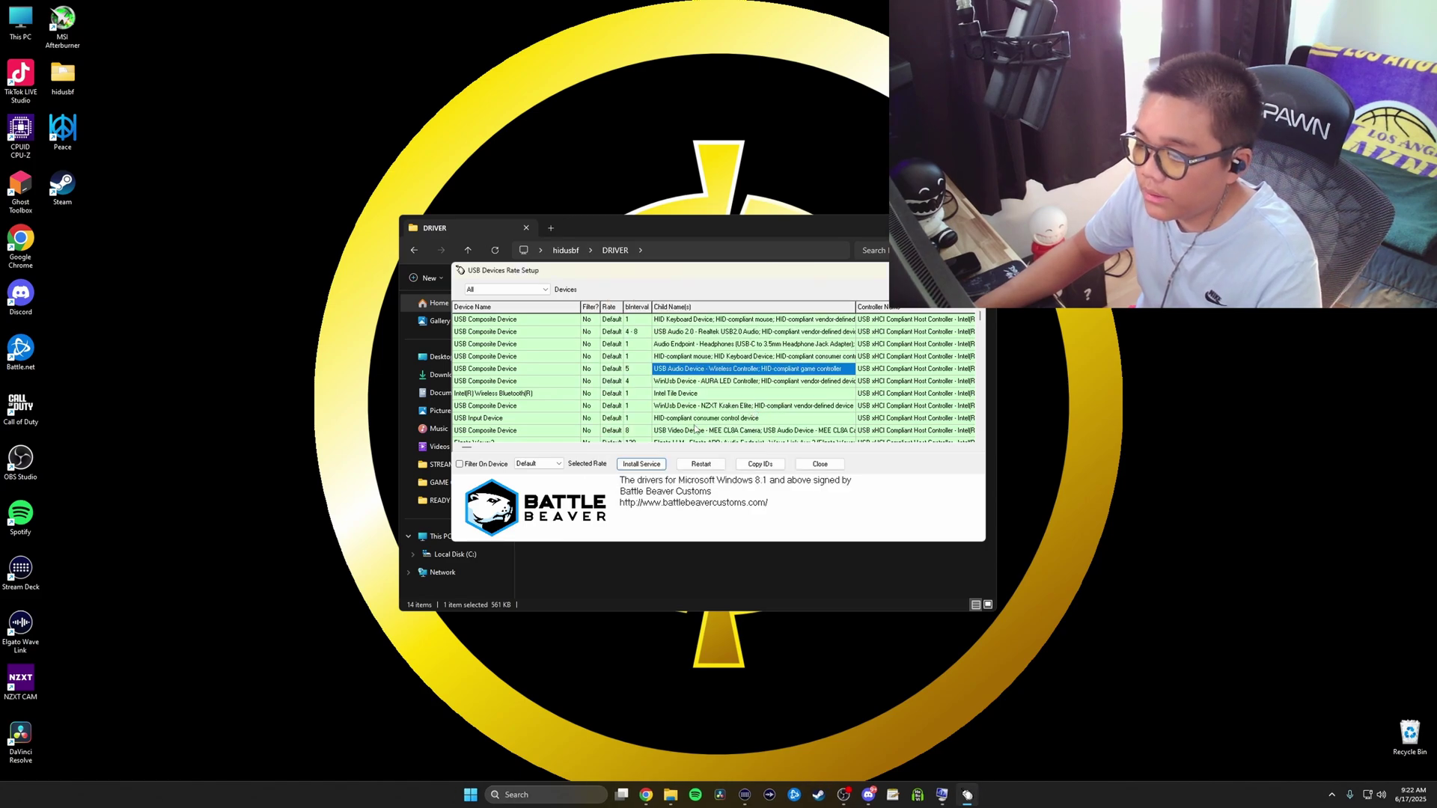
- Set the controller's Selected Rate to 1000 and enable Filter On Device, accepting each warning
{"action": "left_click", "coordinate": [550, 464]}
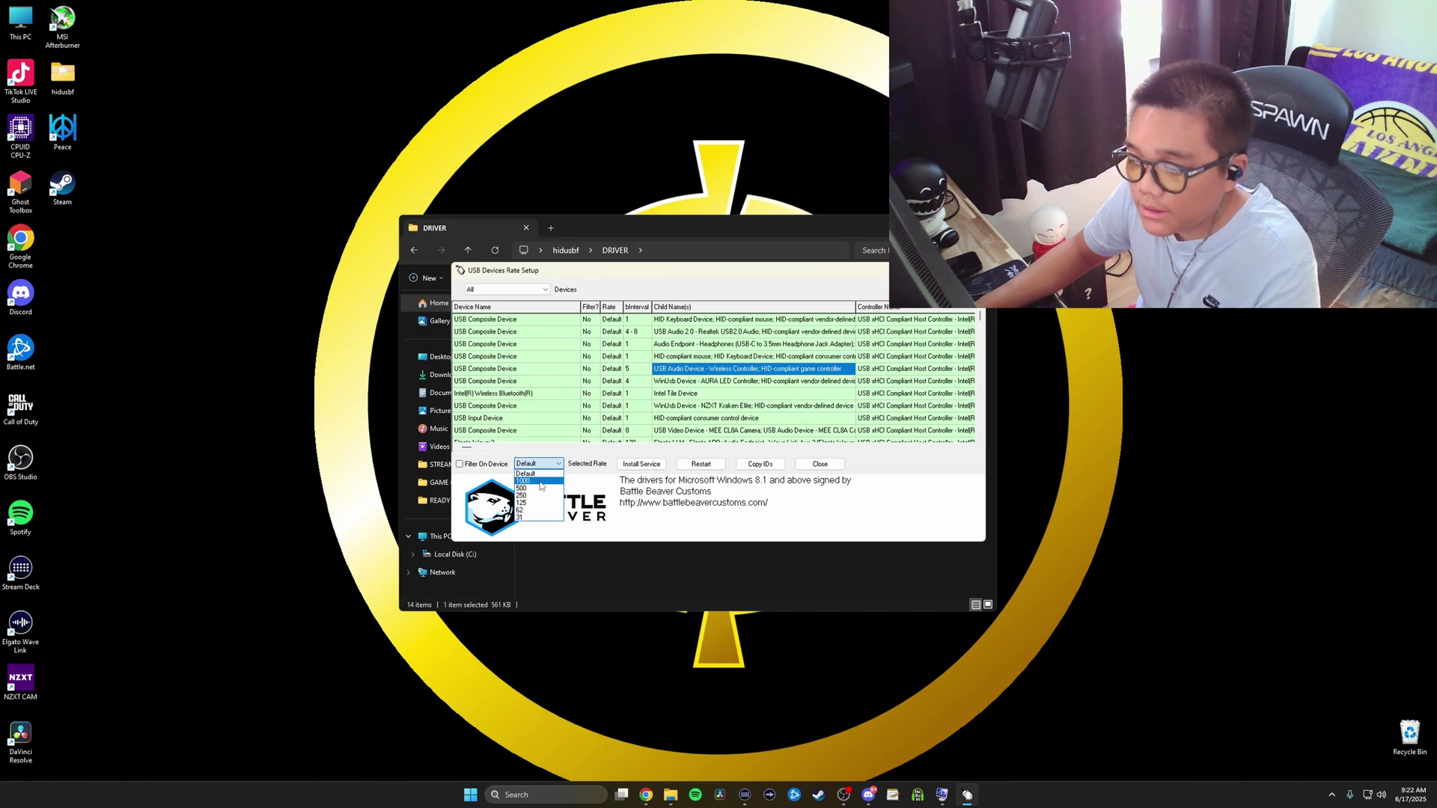
{"action": "left_click", "coordinate": [543, 485]}
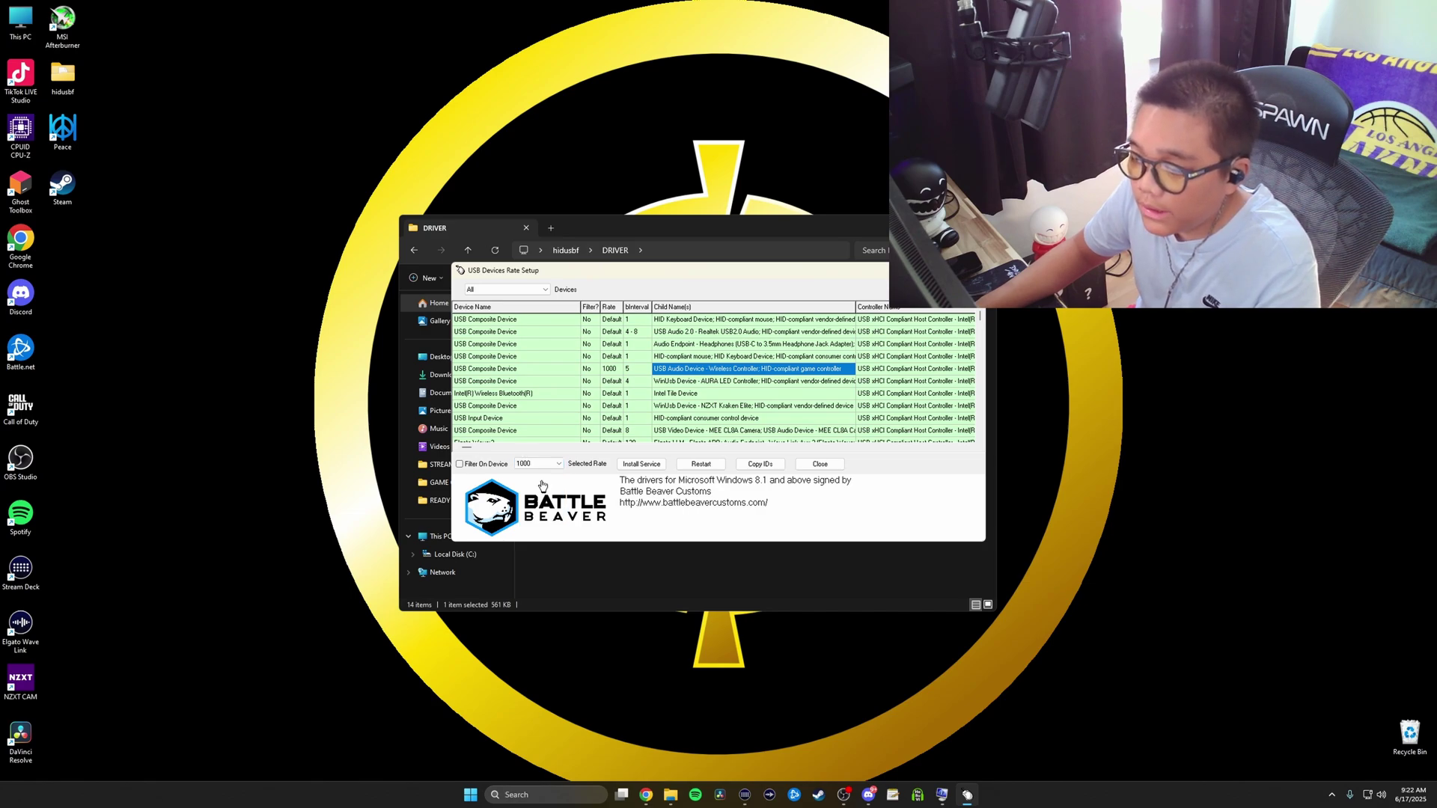
{"action": "left_click", "coordinate": [642, 465]}
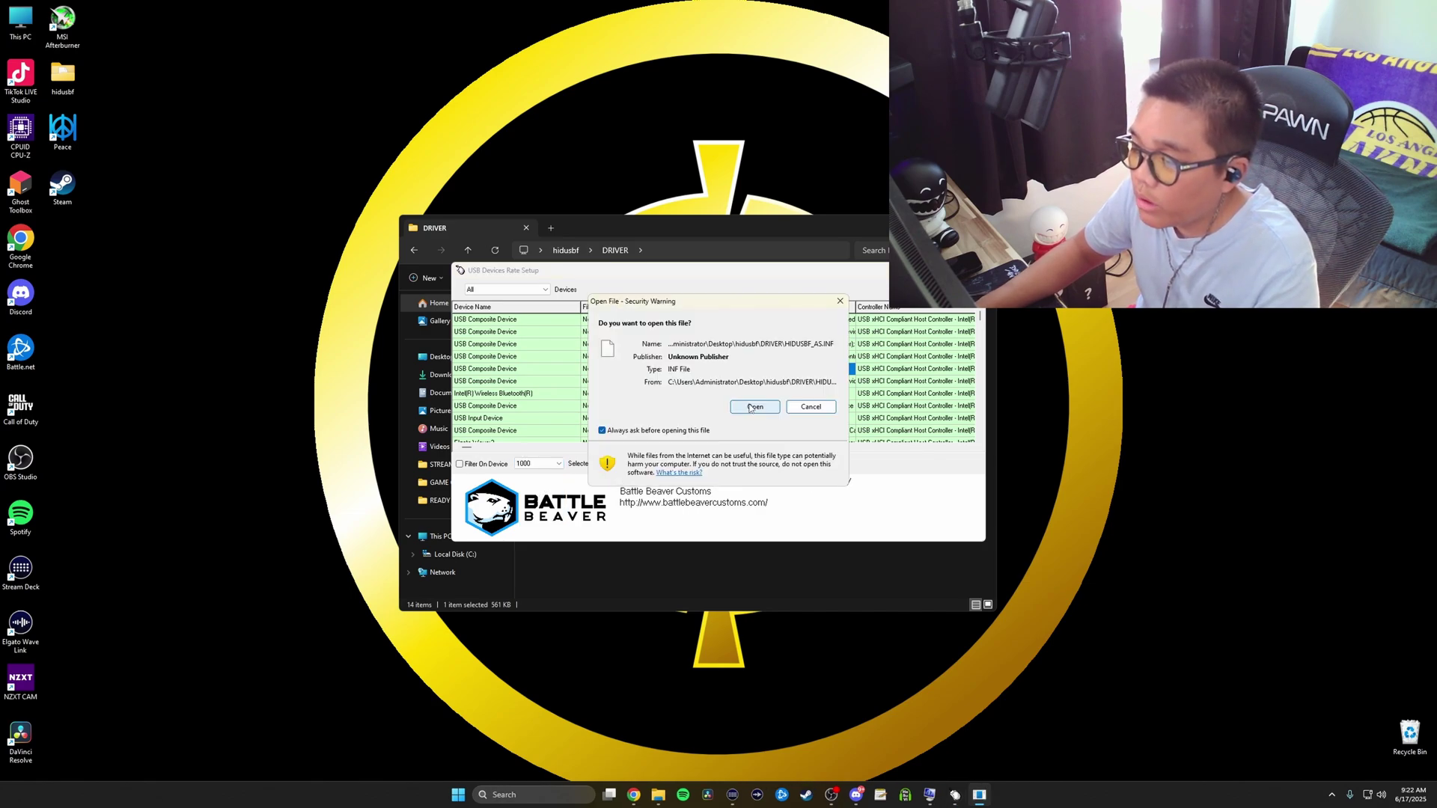
{"action": "left_click", "coordinate": [748, 408]}
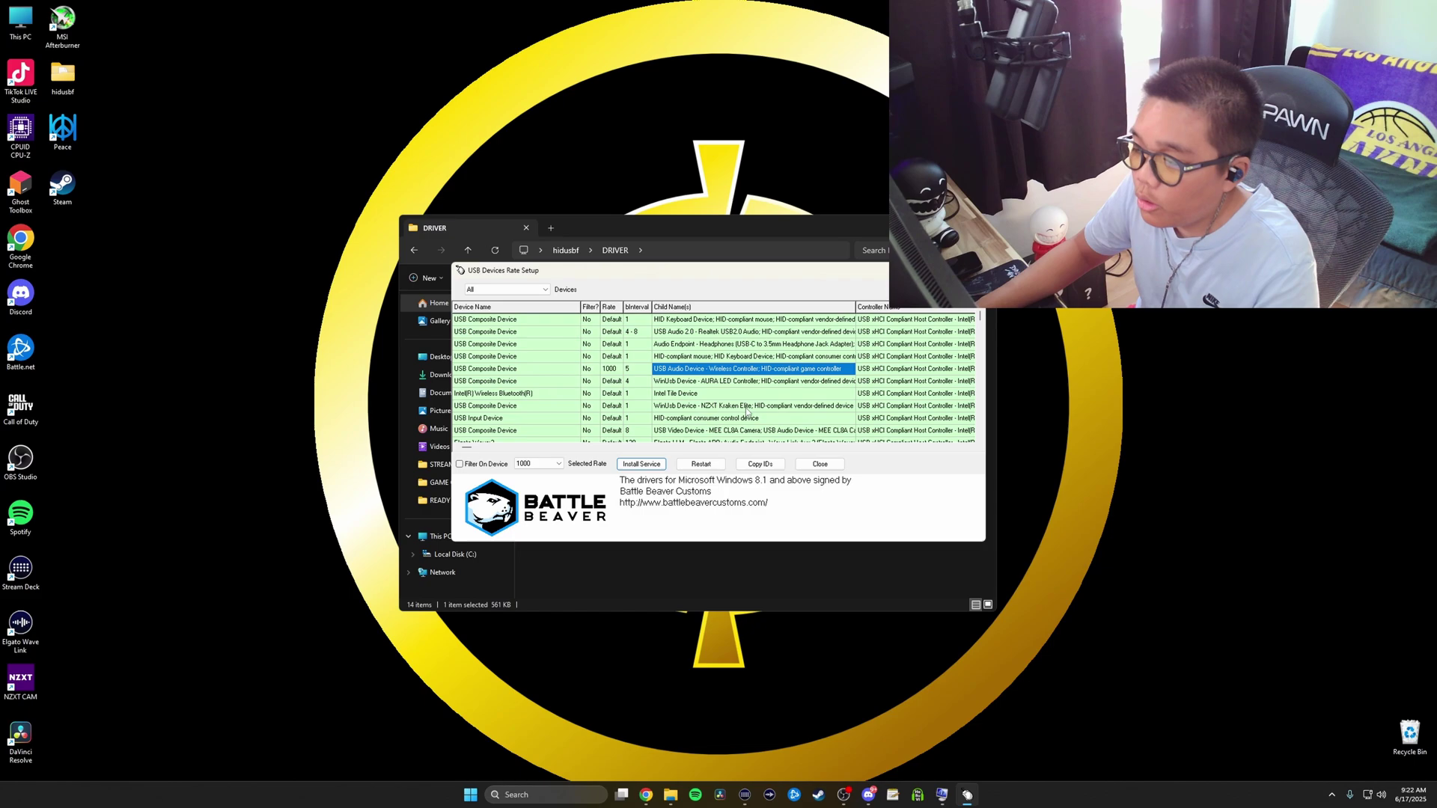
{"action": "left_click", "coordinate": [461, 465]}
{"action": "left_click", "coordinate": [649, 464]}
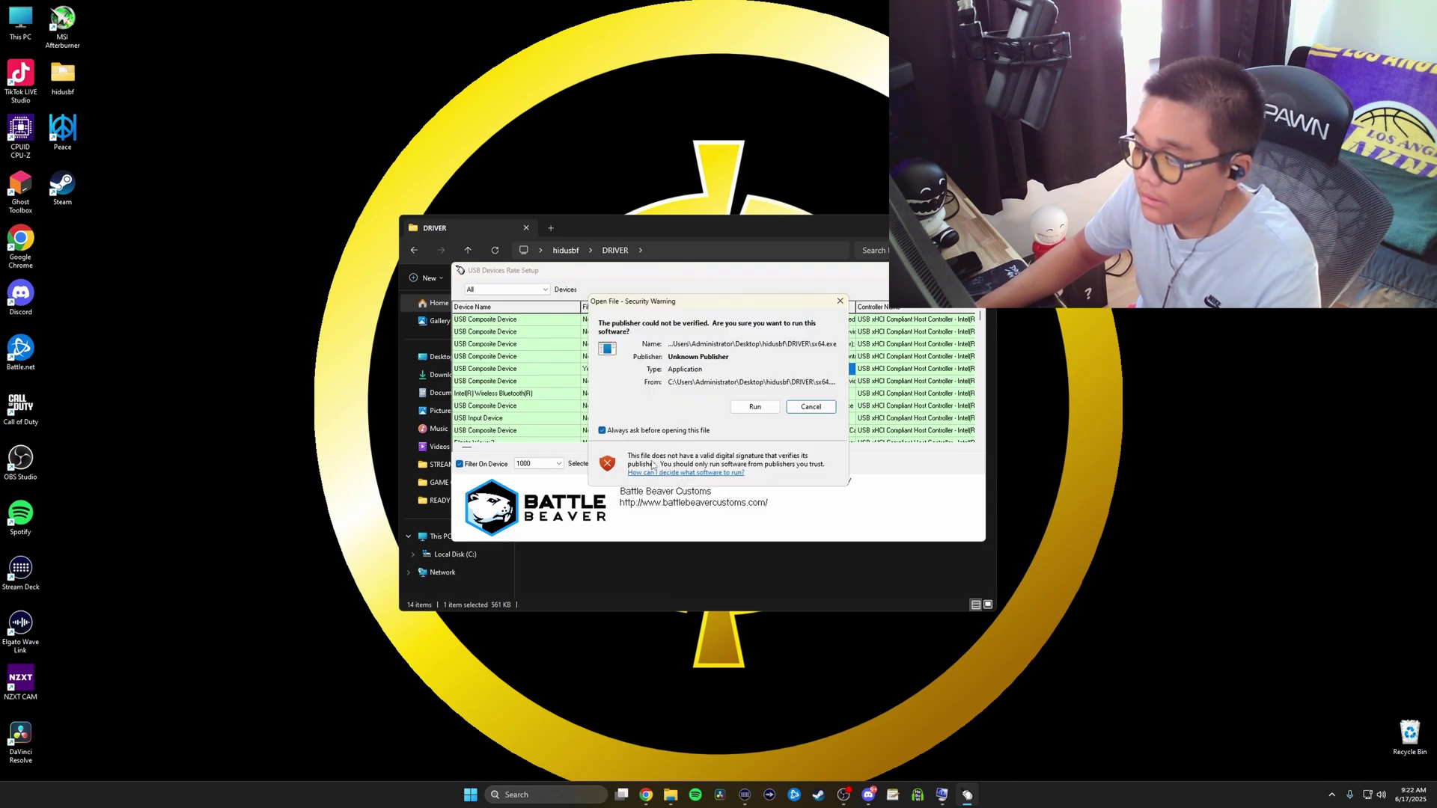
{"action": "left_click", "coordinate": [756, 412]}
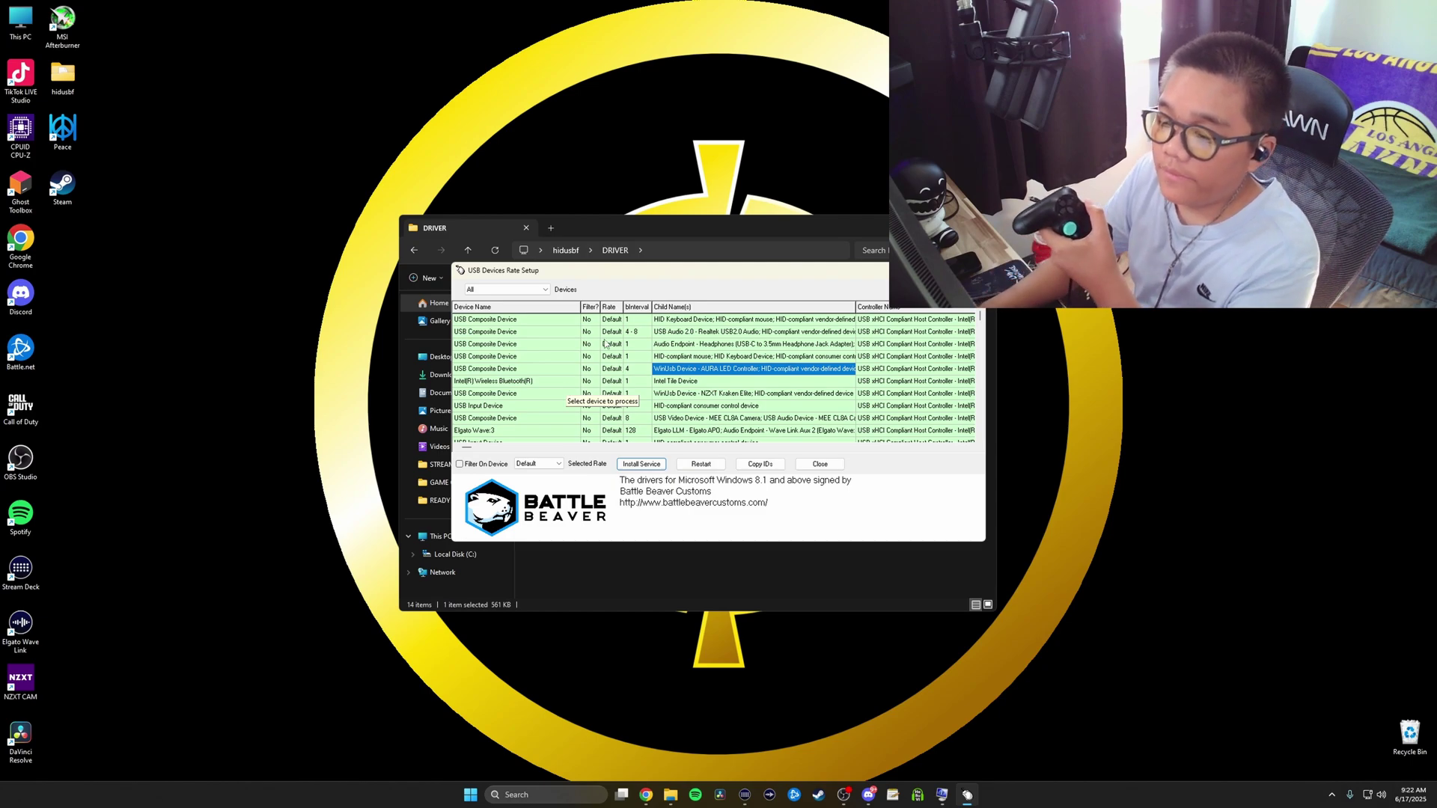
- Change the device filter dropdown to 'with HIDUSBF' to check the controller's 1000 rate
{"action": "left_click", "coordinate": [544, 289]}
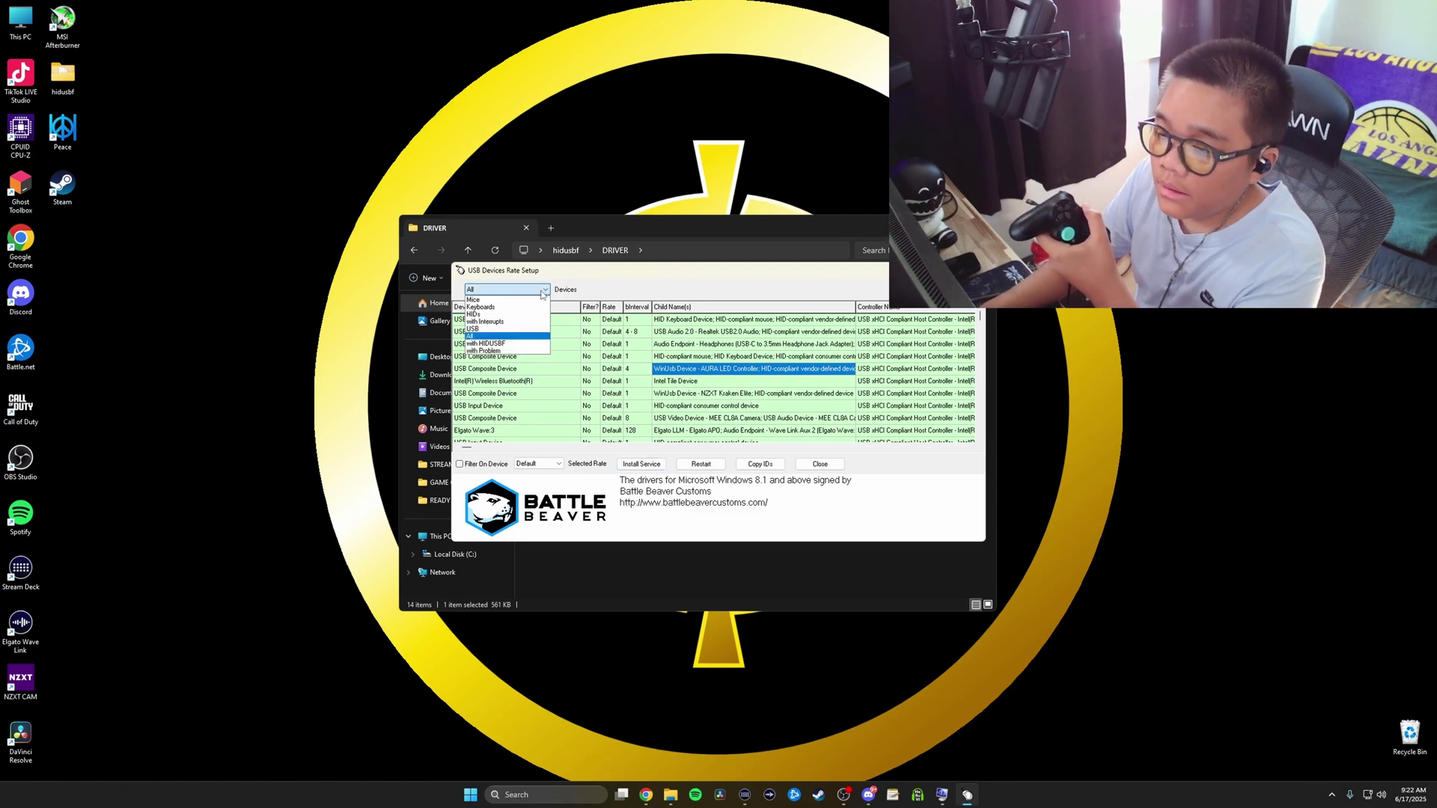
{"action": "left_click", "coordinate": [514, 346]}
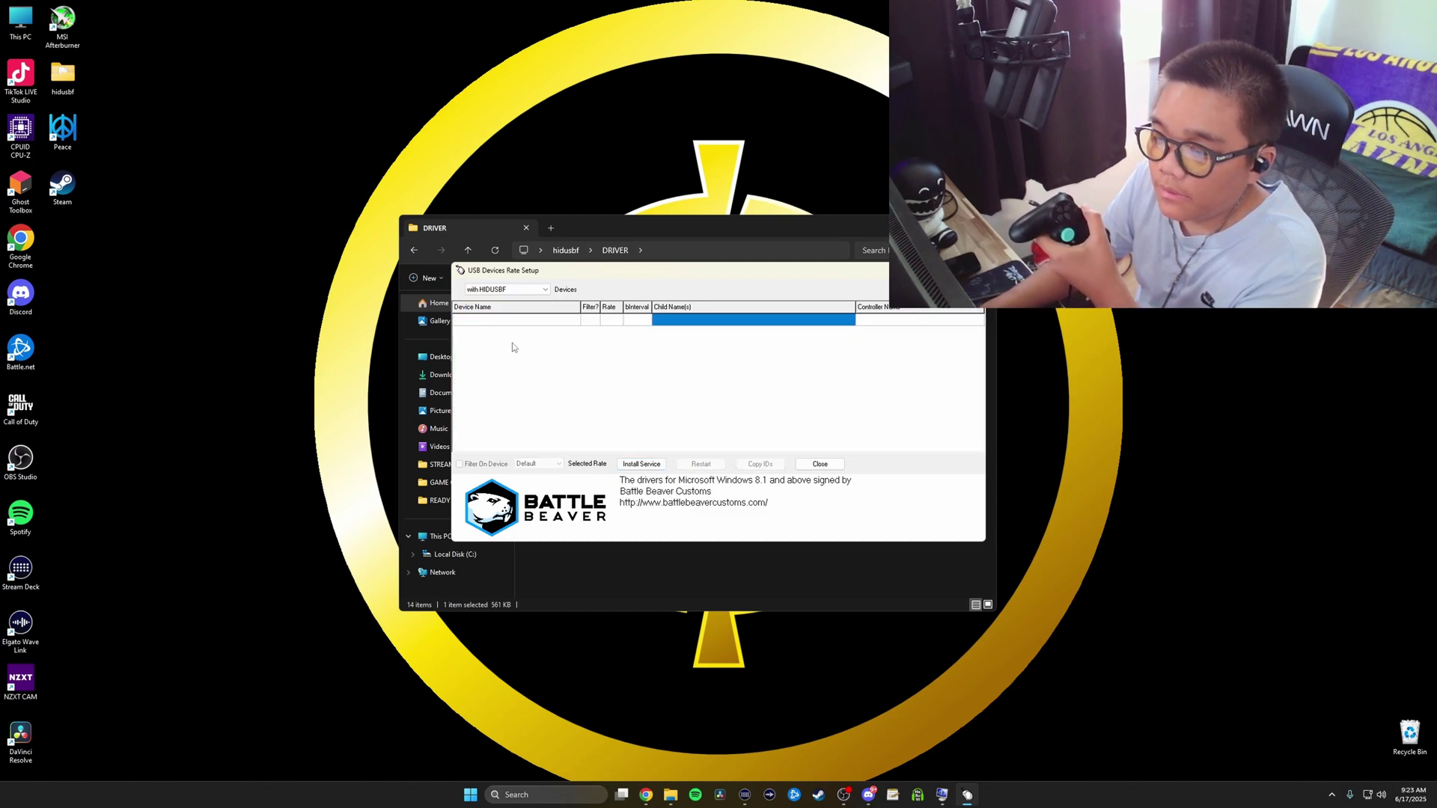